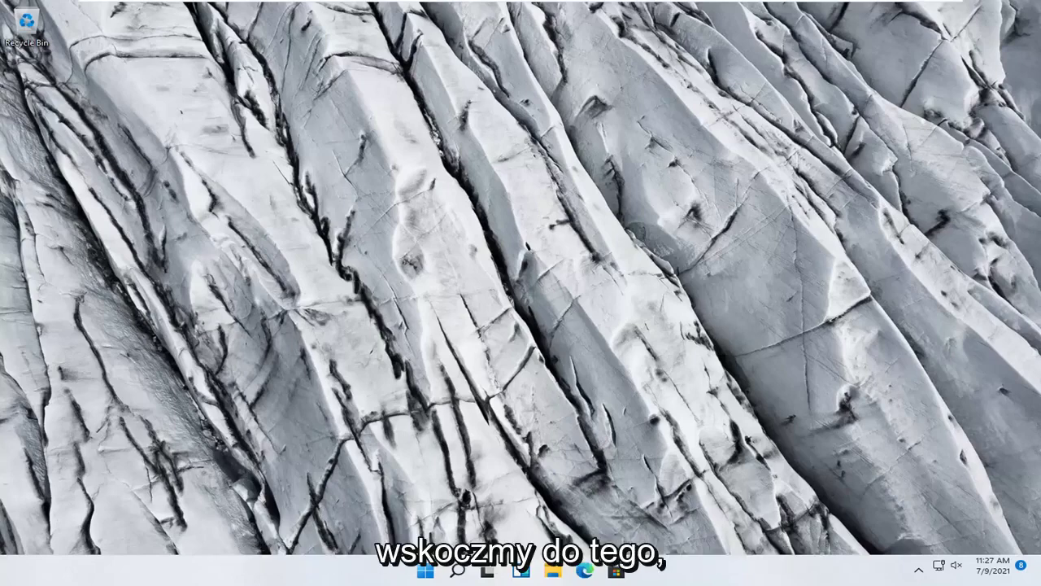
Step: Open Windows Settings and go to the Other troubleshooters page under System > Troubleshoot
{"action": "right_click", "coordinate": [422, 572]}
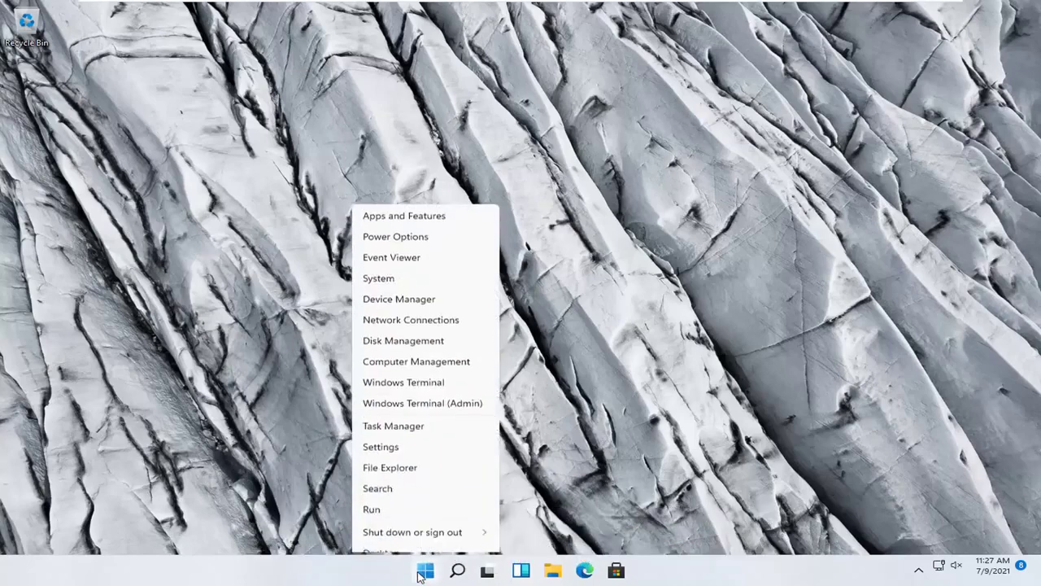
{"action": "left_click", "coordinate": [398, 437]}
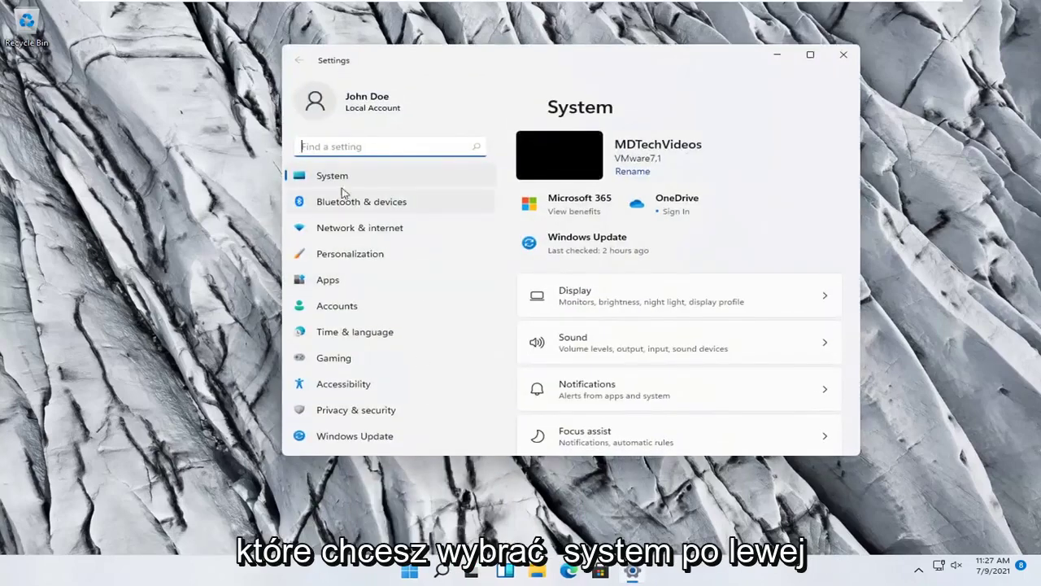
{"action": "left_click", "coordinate": [332, 177]}
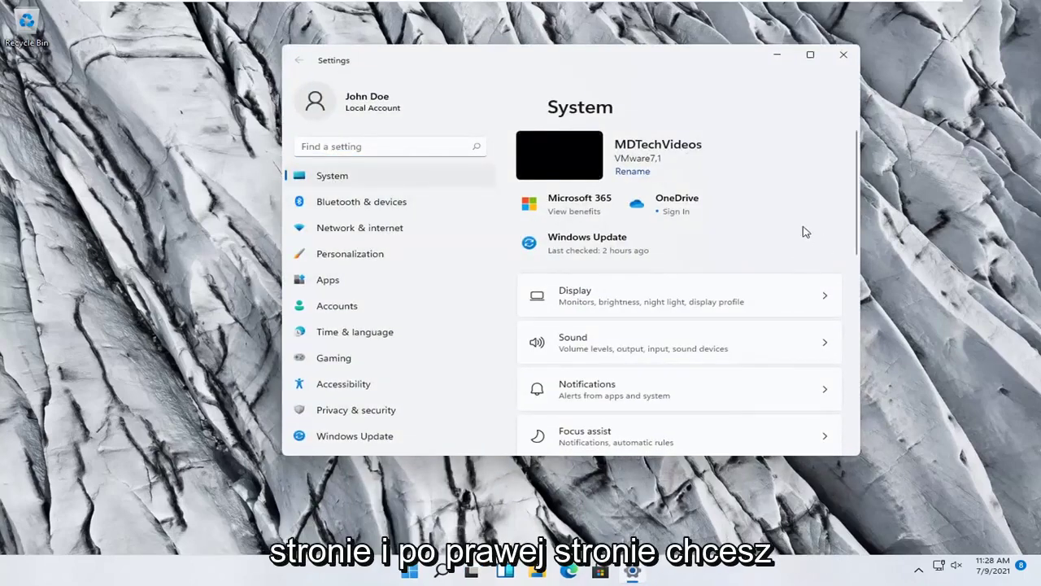
{"action": "scroll", "coordinate": [695, 295], "scroll_direction": "down", "scroll_amount": 3}
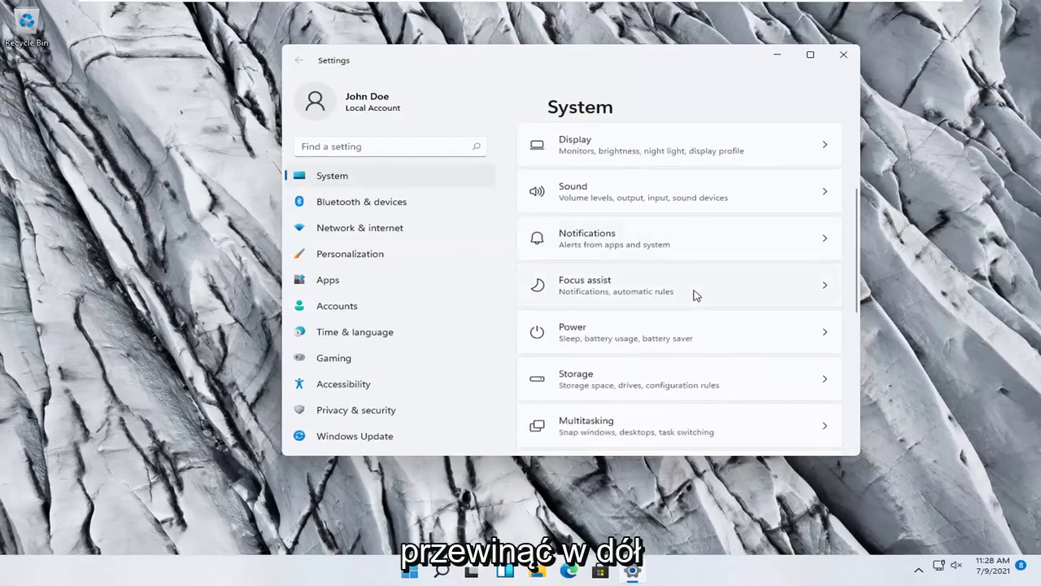
{"action": "scroll", "coordinate": [695, 295], "scroll_direction": "down", "scroll_amount": 3}
{"action": "scroll", "coordinate": [696, 295], "scroll_direction": "down", "scroll_amount": 2}
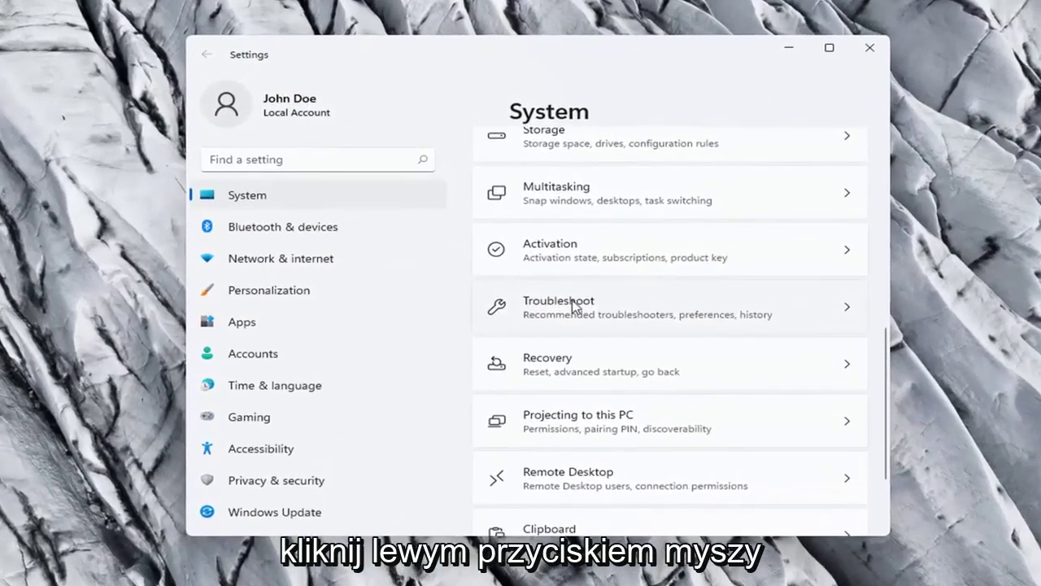
{"action": "left_click", "coordinate": [576, 300]}
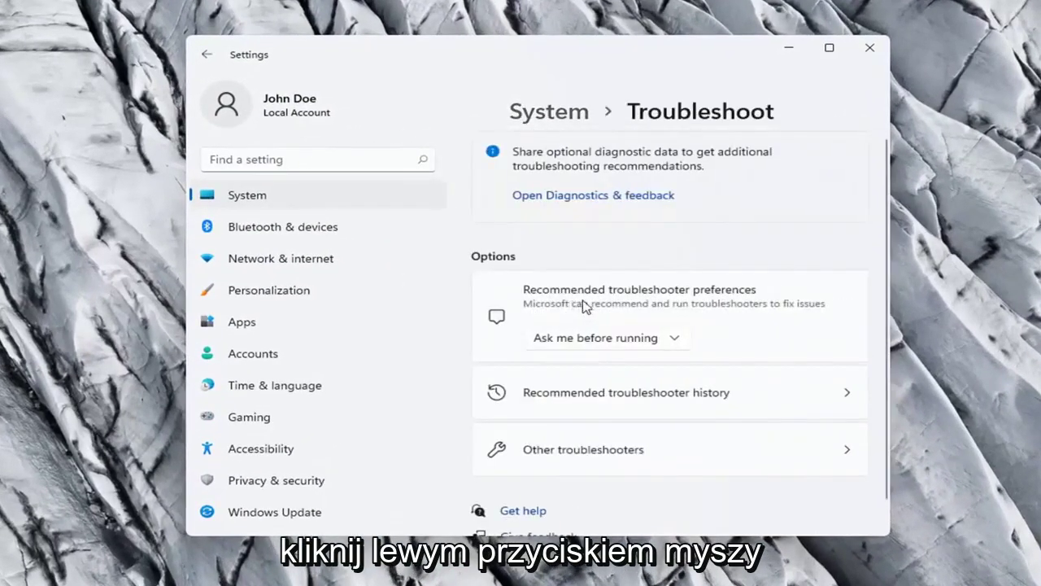
{"action": "scroll", "coordinate": [675, 280], "scroll_direction": "down", "scroll_amount": 1}
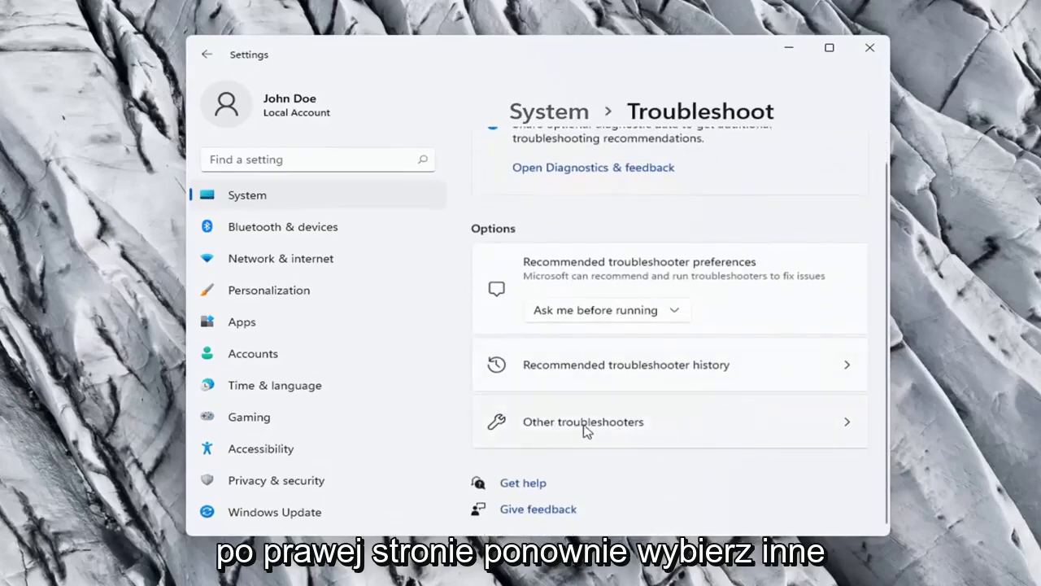
{"action": "left_click", "coordinate": [615, 429]}
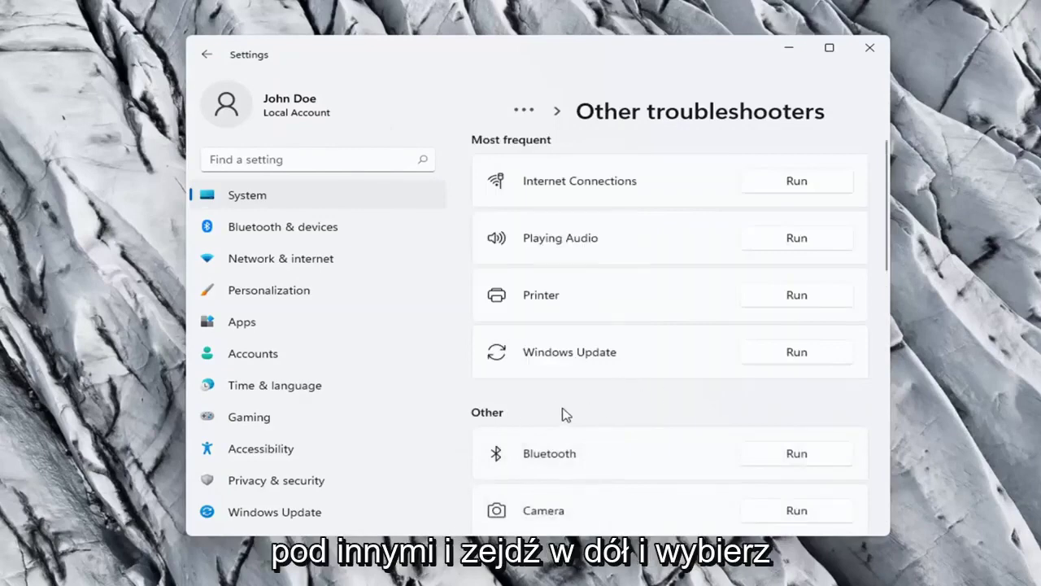
Step: Run the Network Adapter troubleshooter and close it when it finishes
{"action": "scroll", "coordinate": [567, 414], "scroll_direction": "down", "scroll_amount": 2}
{"action": "scroll", "coordinate": [567, 416], "scroll_direction": "down", "scroll_amount": 2}
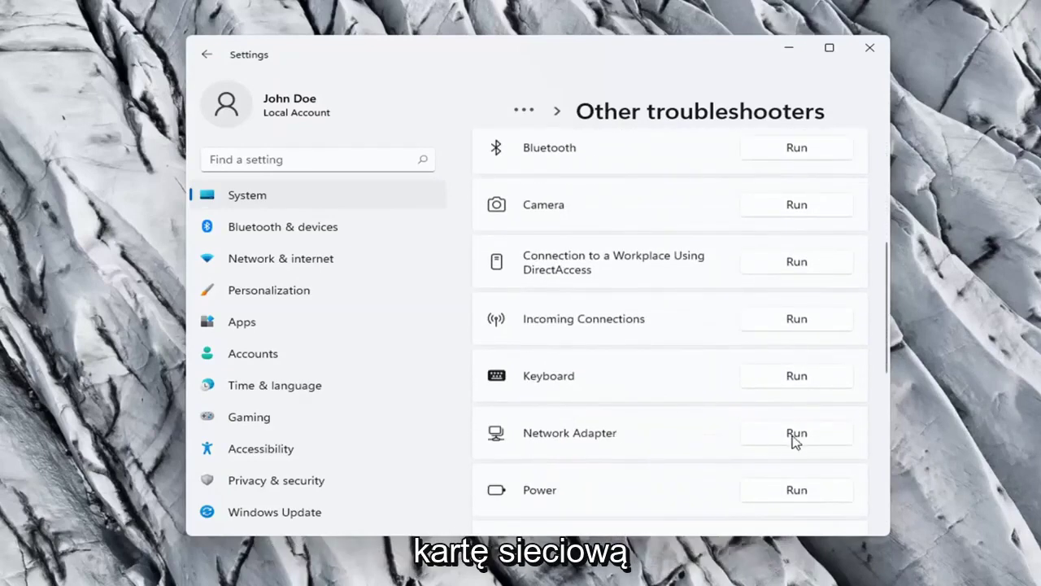
{"action": "left_click", "coordinate": [806, 435]}
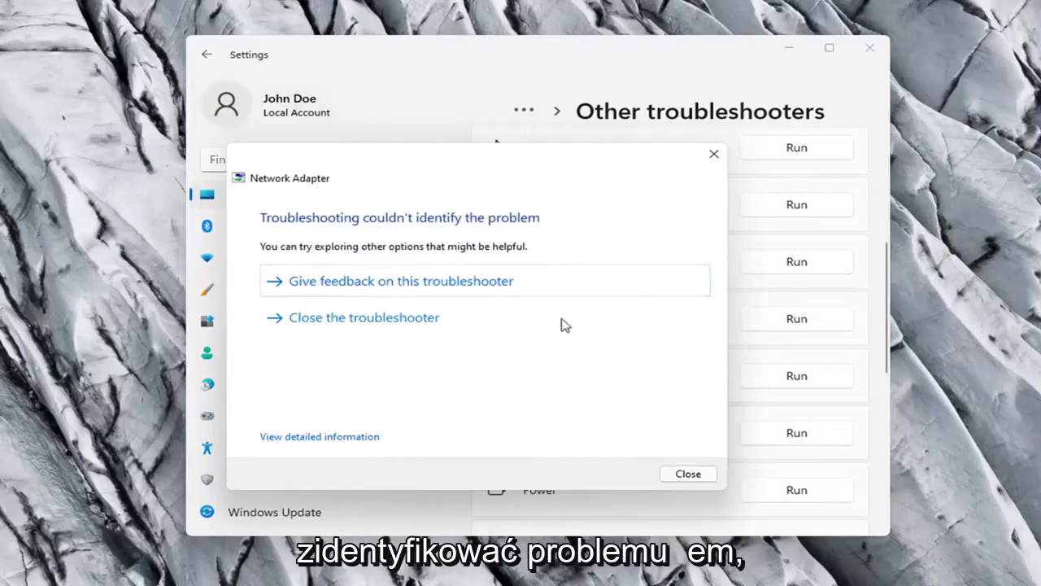
{"action": "left_click", "coordinate": [683, 478]}
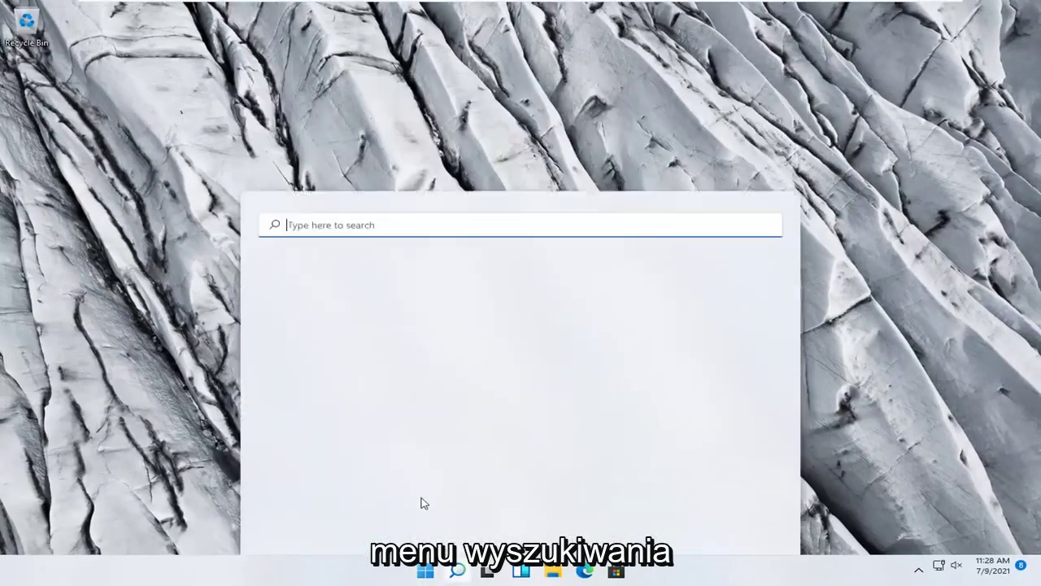
Step: Search for cmd, open Command Prompt as administrator with elevation approved, and move its window nearer the middle of the desktop
{"action": "type", "text": "cmd"}
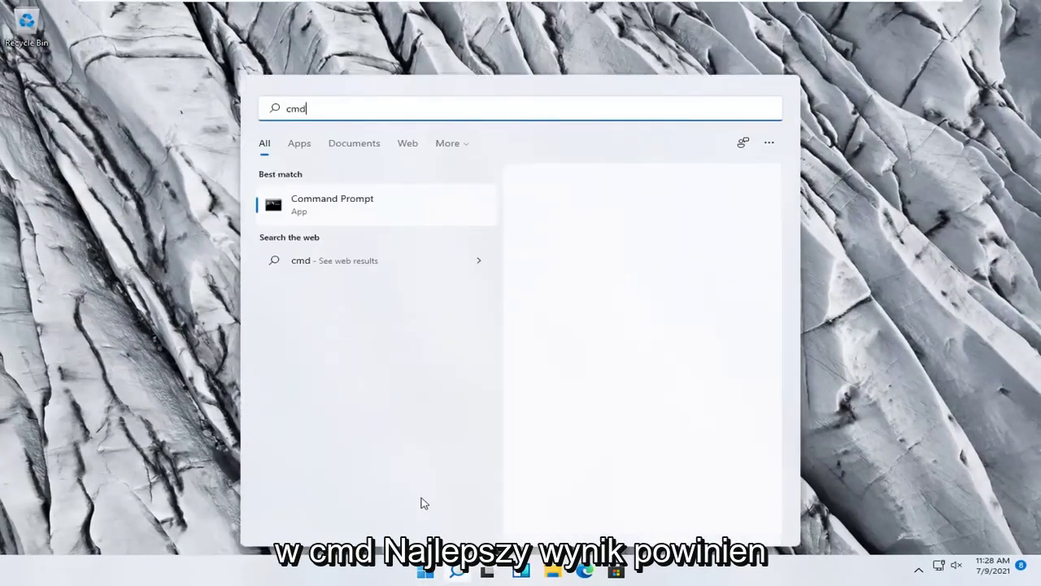
{"action": "right_click", "coordinate": [329, 212]}
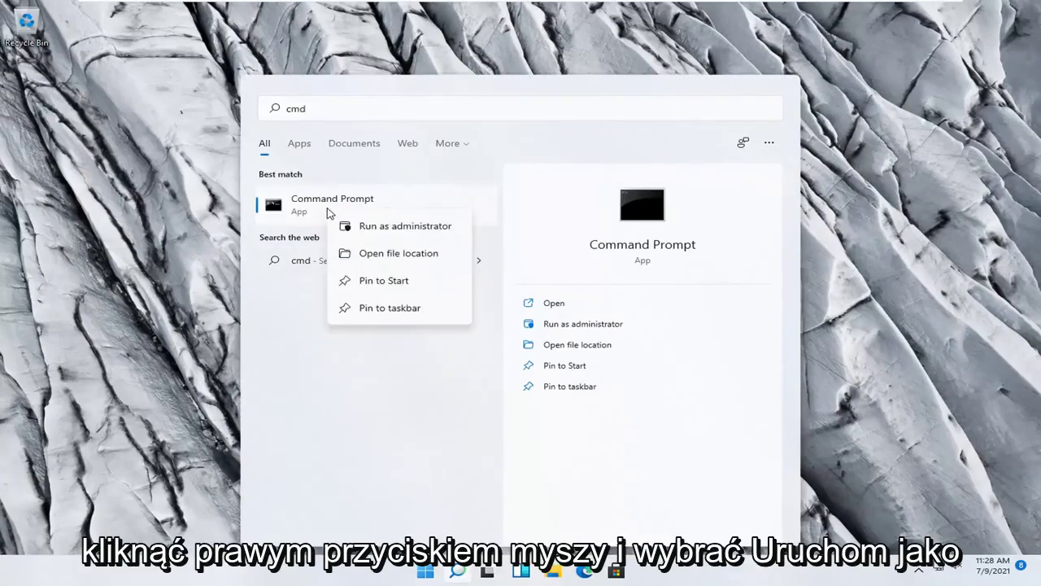
{"action": "left_click", "coordinate": [376, 228]}
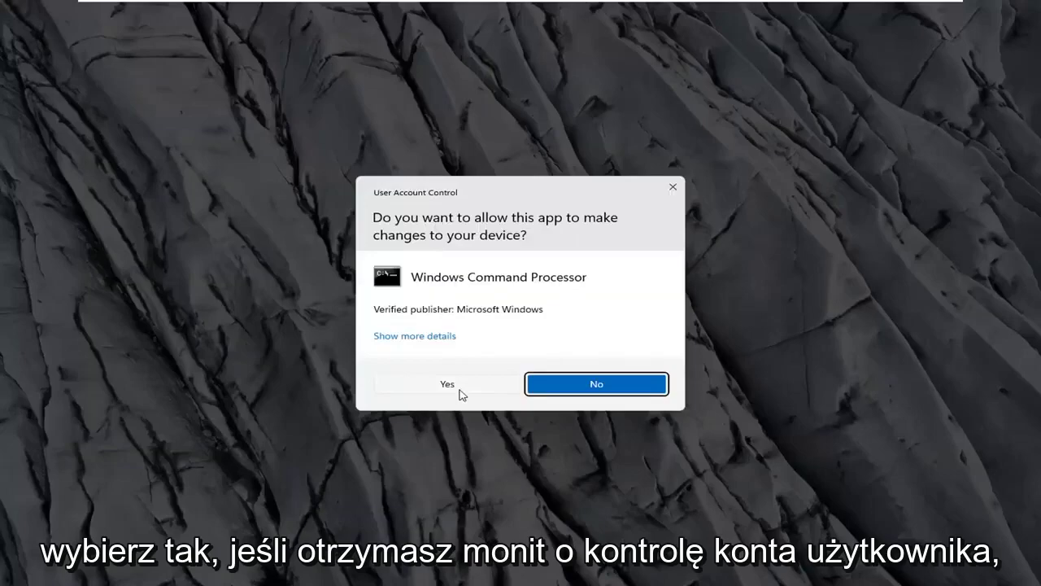
{"action": "left_click", "coordinate": [459, 389]}
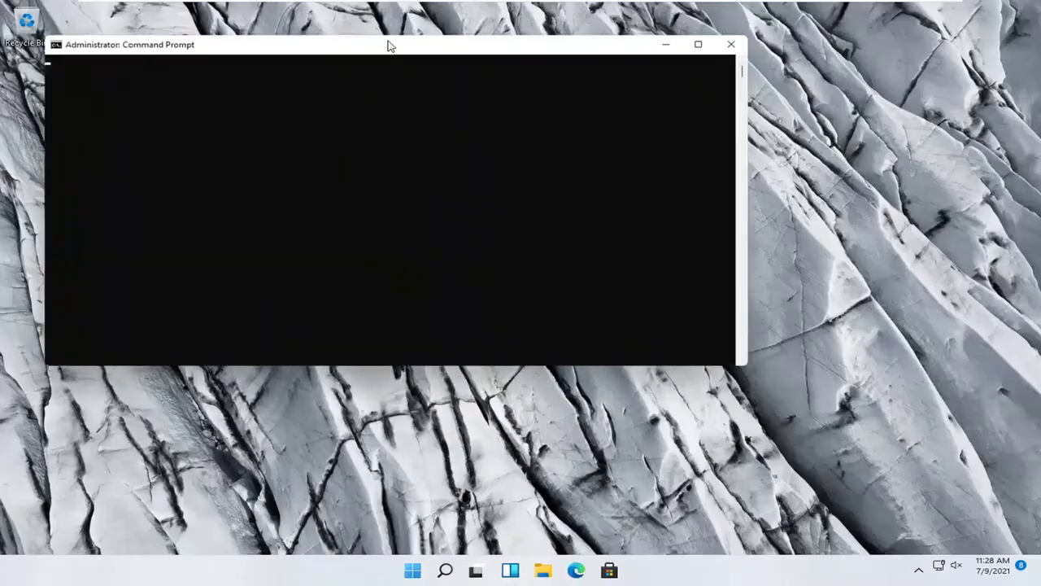
{"action": "left_click_drag", "start_coordinate": [397, 56], "coordinate": [532, 95]}
Step: Flush the DNS resolver cache by running "ipconfig /flushdns"
{"action": "type", "text": "ipco"}
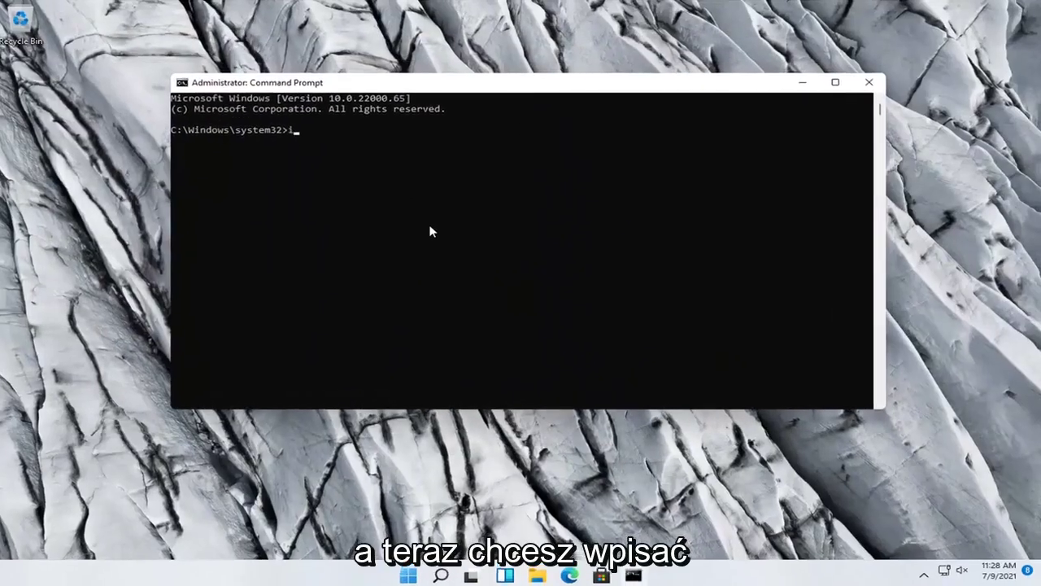
{"action": "type", "text": "nfig /"}
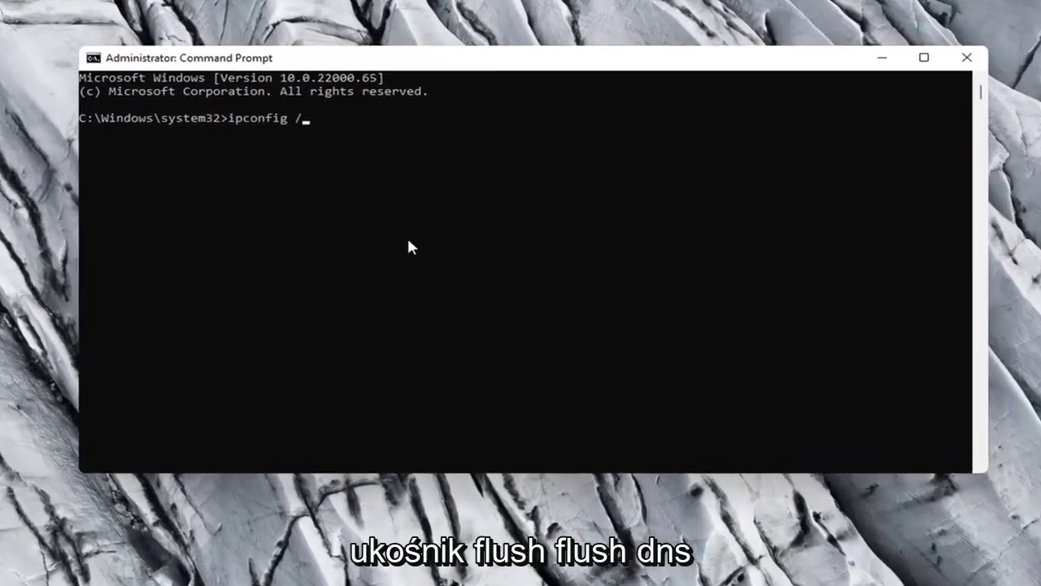
{"action": "type", "text": "flushdns"}
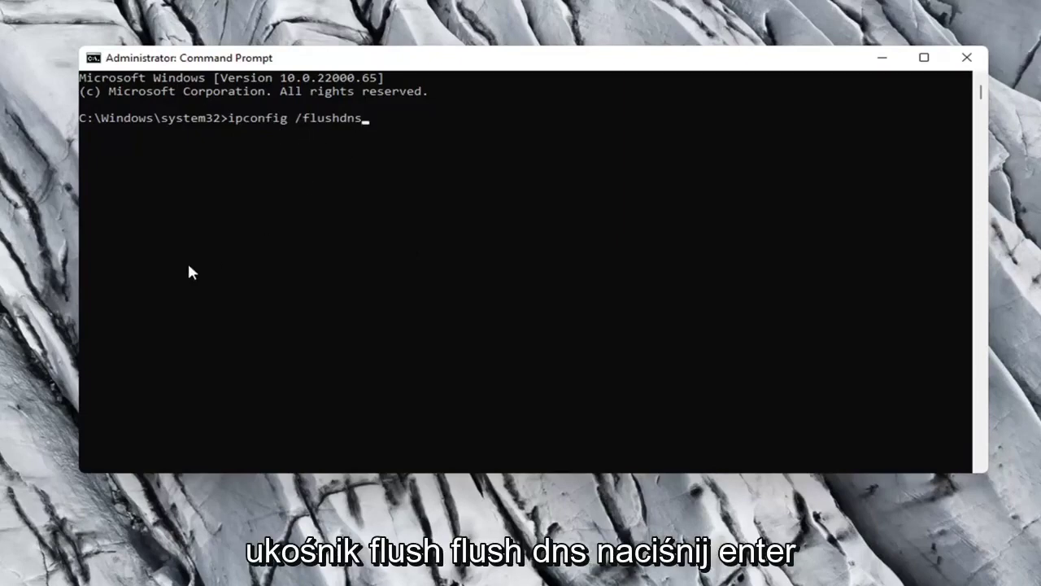
{"action": "key", "text": "Return"}
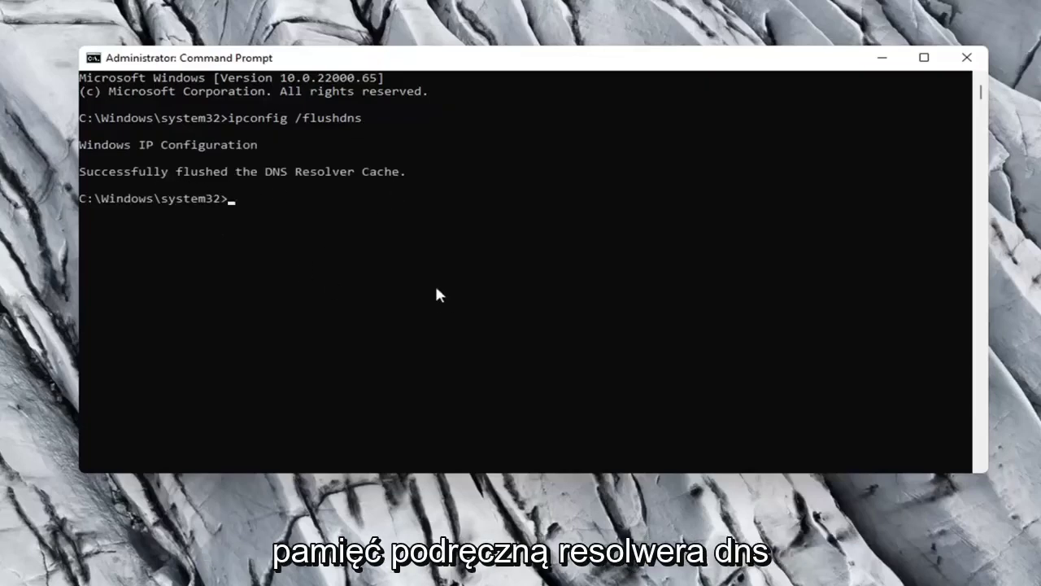
Step: Reset the Winsock catalog by running "netsh winsock reset"
{"action": "type", "text": "ne"}
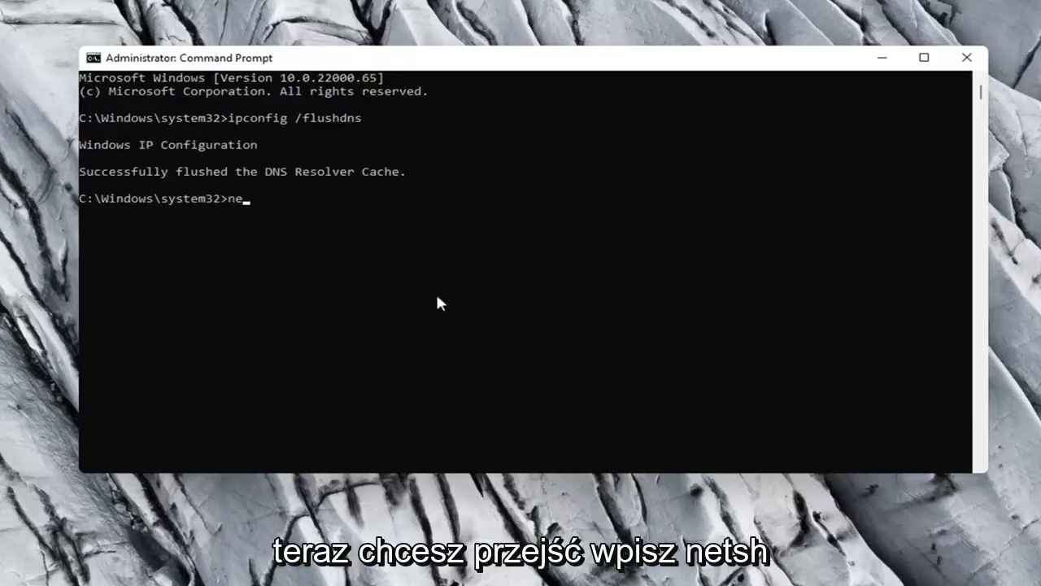
{"action": "type", "text": "tsh w"}
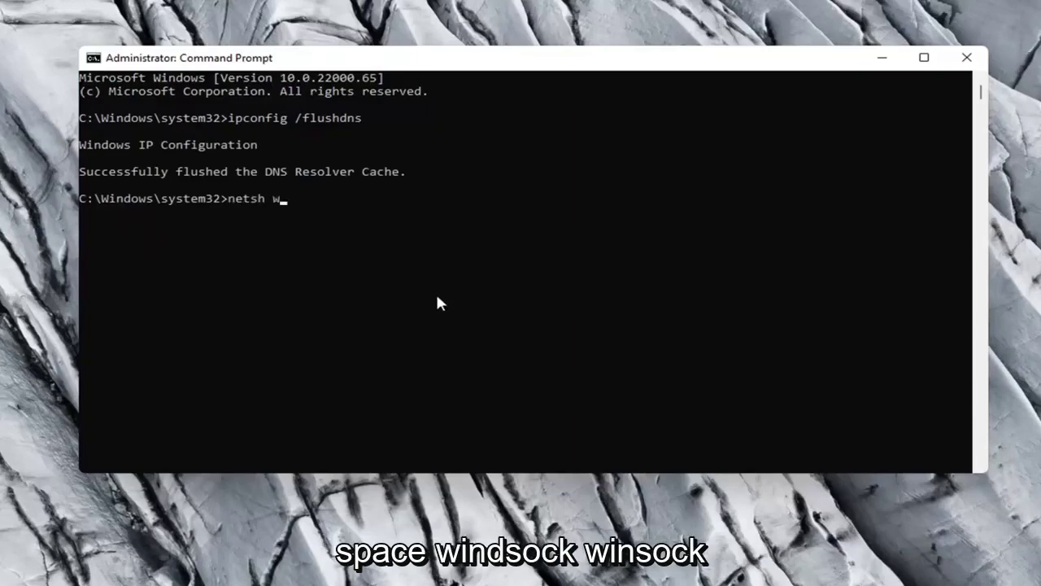
{"action": "type", "text": "insock reset"}
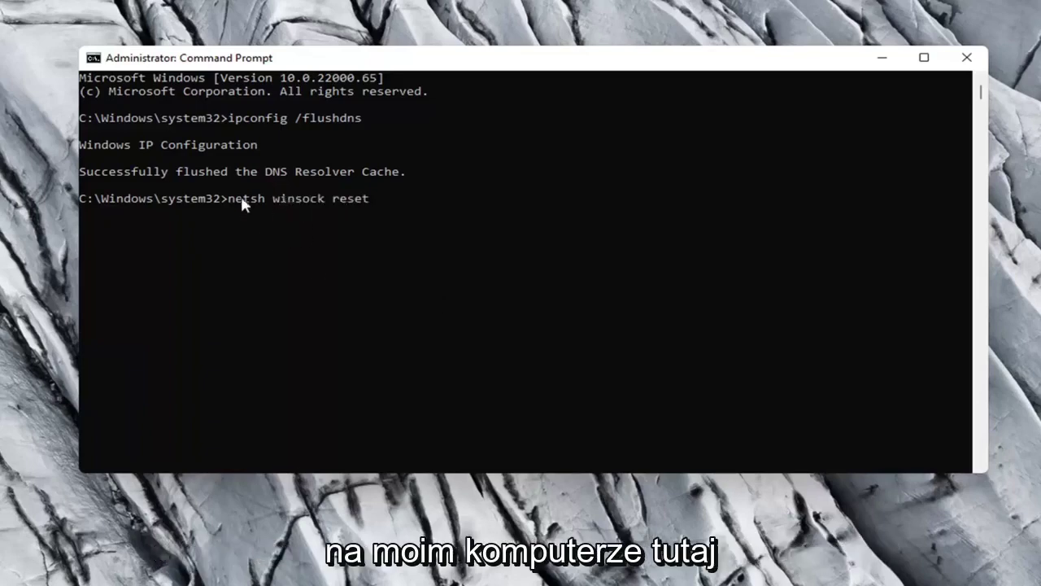
{"action": "key", "text": "Return"}
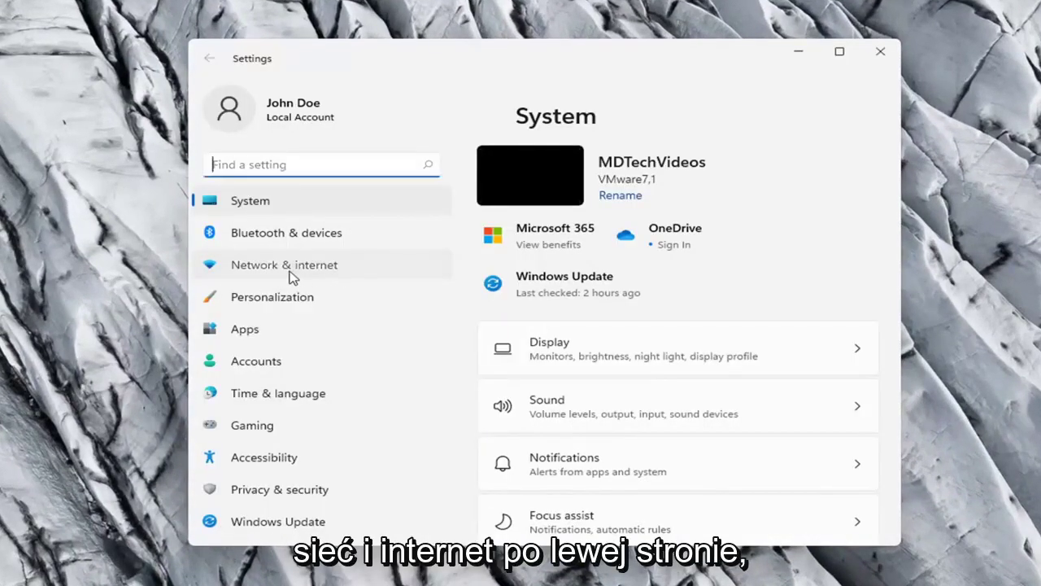
Step: Open the Network reset page within the advanced network settings of Network & internet
{"action": "left_click", "coordinate": [291, 274]}
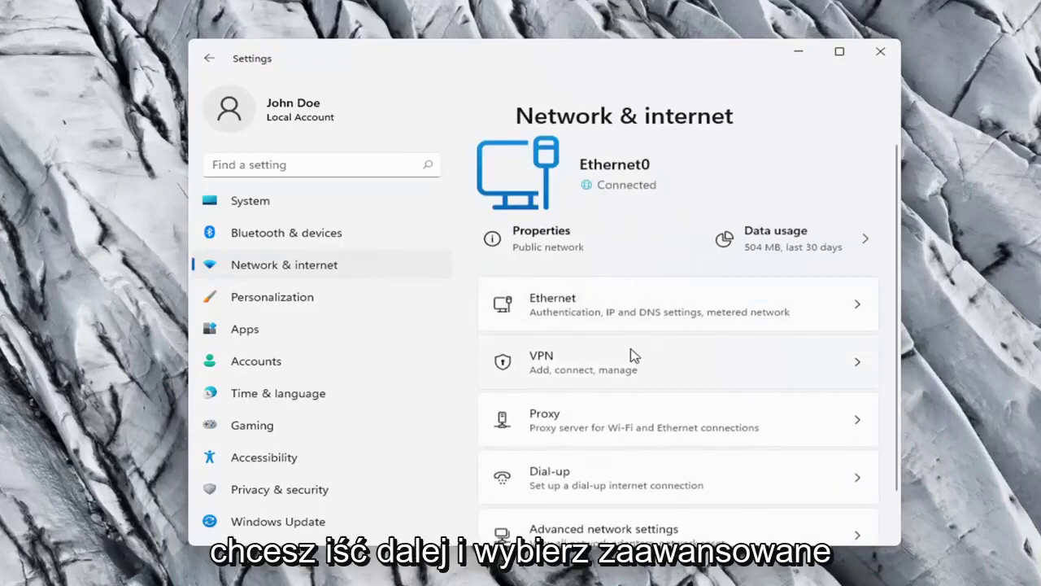
{"action": "scroll", "coordinate": [634, 355], "scroll_direction": "down", "scroll_amount": 1}
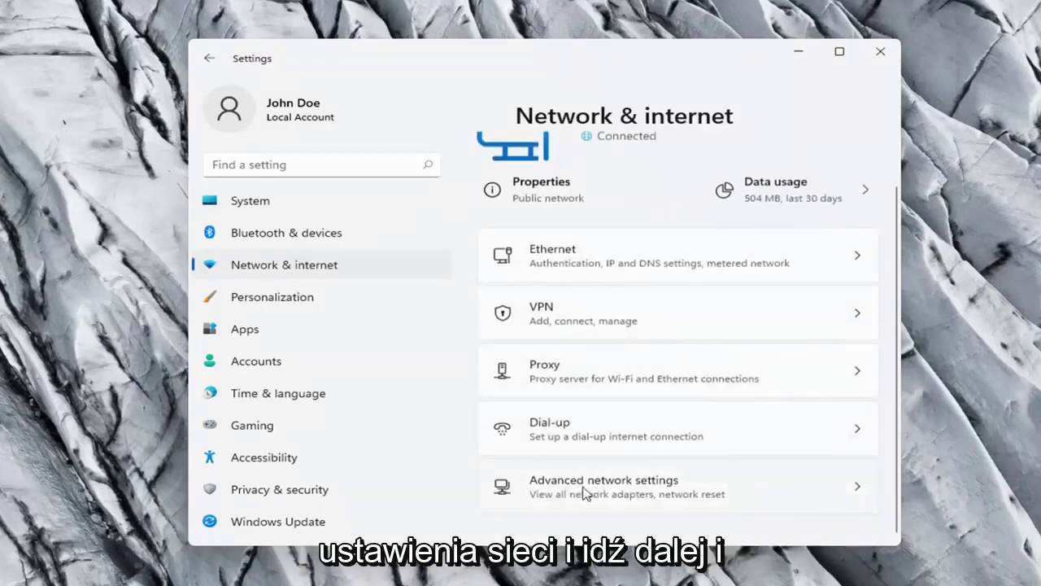
{"action": "left_click", "coordinate": [677, 493]}
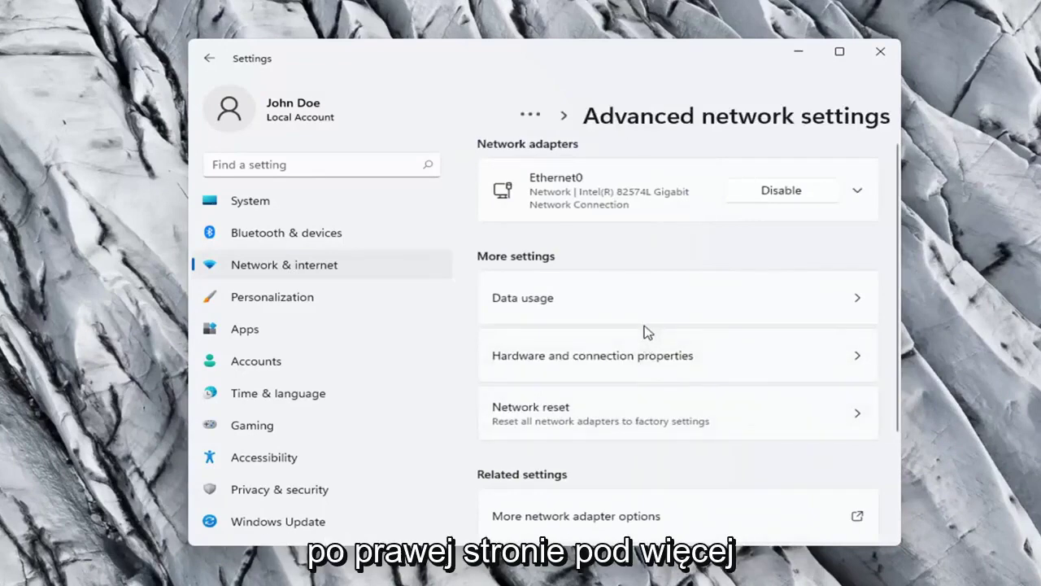
{"action": "scroll", "coordinate": [569, 325], "scroll_direction": "down", "scroll_amount": 2}
{"action": "scroll", "coordinate": [574, 274], "scroll_direction": "up", "scroll_amount": 1}
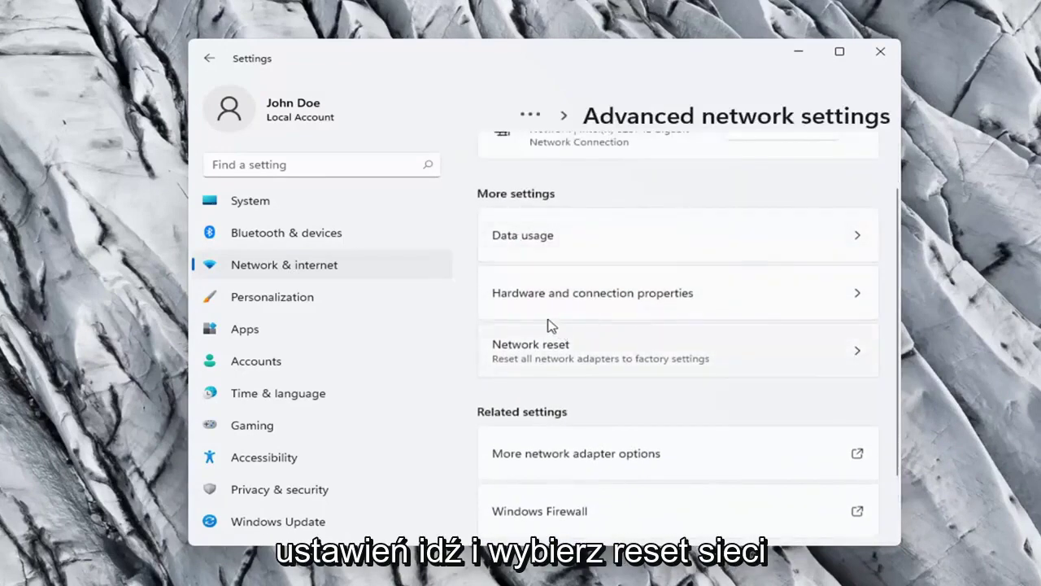
{"action": "scroll", "coordinate": [547, 326], "scroll_direction": "down", "scroll_amount": 1}
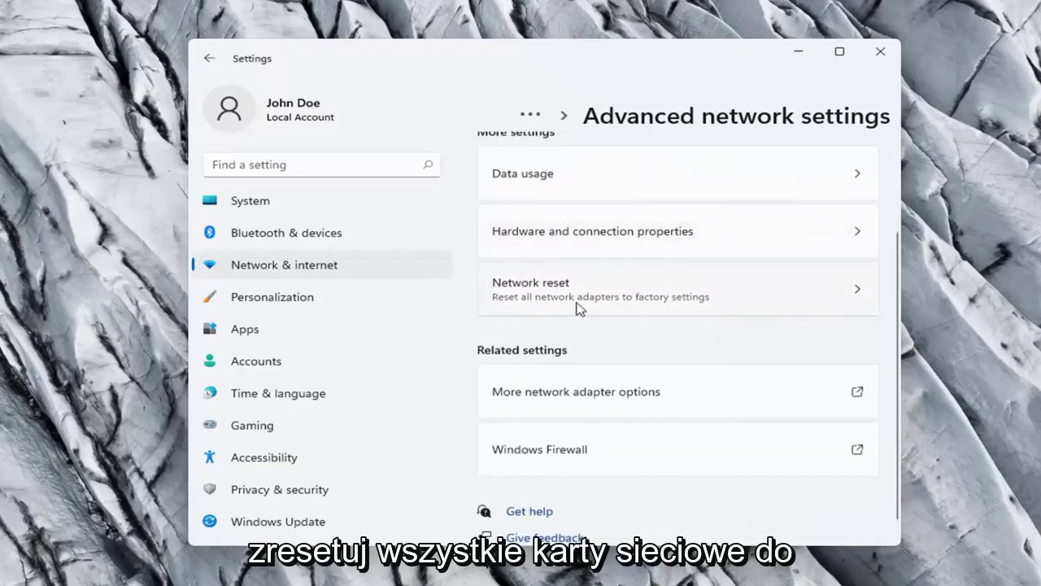
{"action": "left_click", "coordinate": [729, 307]}
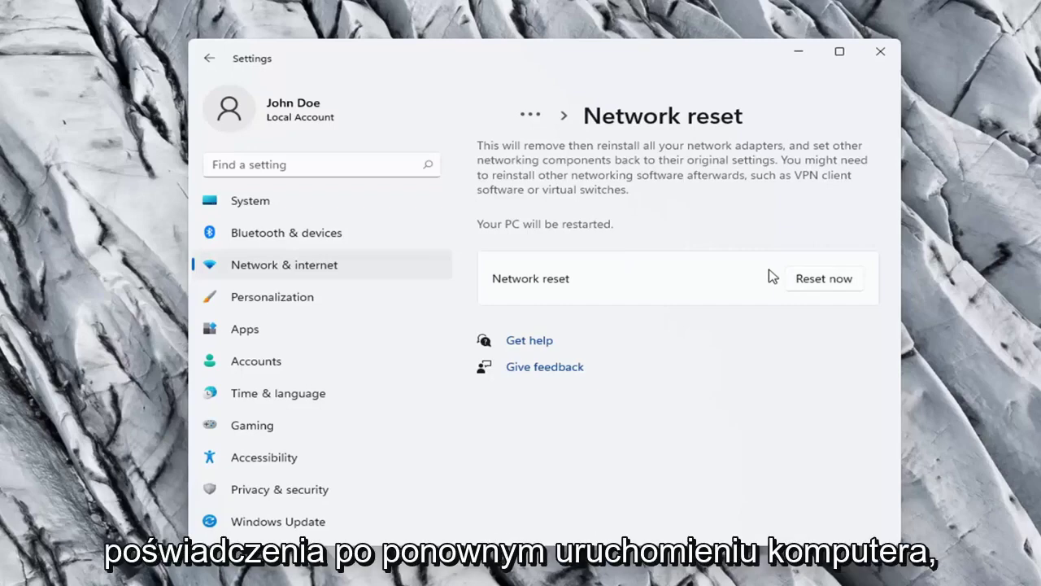
Step: Reset all network settings, confirm the reset, dismiss the sign-out notice and close Settings
{"action": "left_click", "coordinate": [830, 283]}
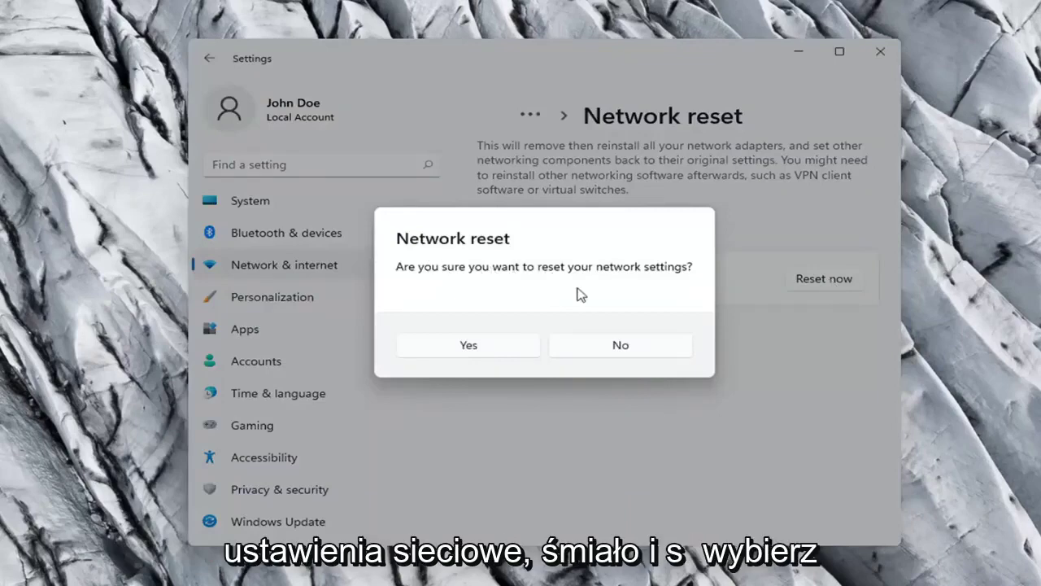
{"action": "left_click", "coordinate": [482, 351]}
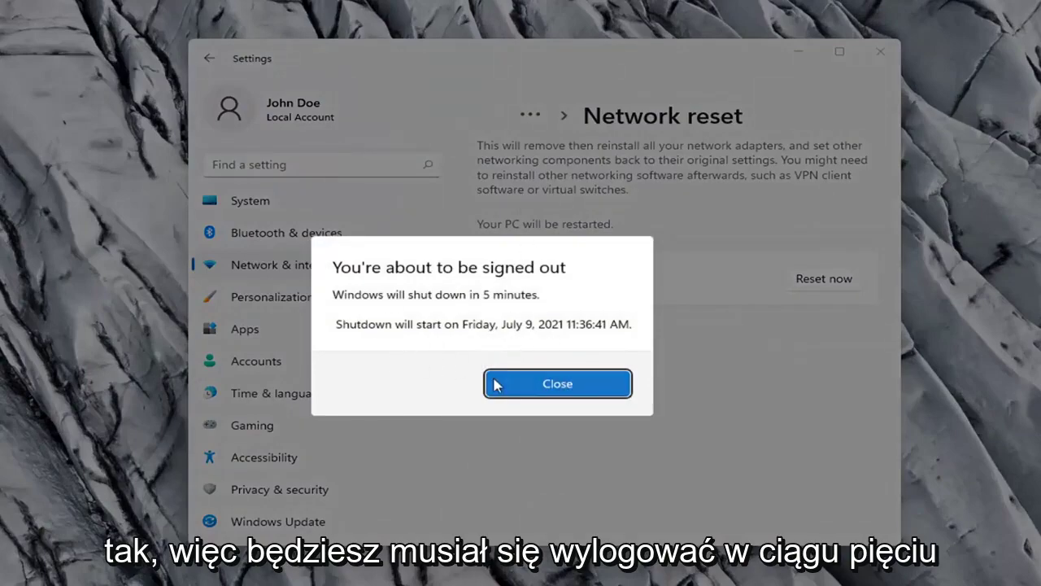
{"action": "left_click", "coordinate": [543, 385]}
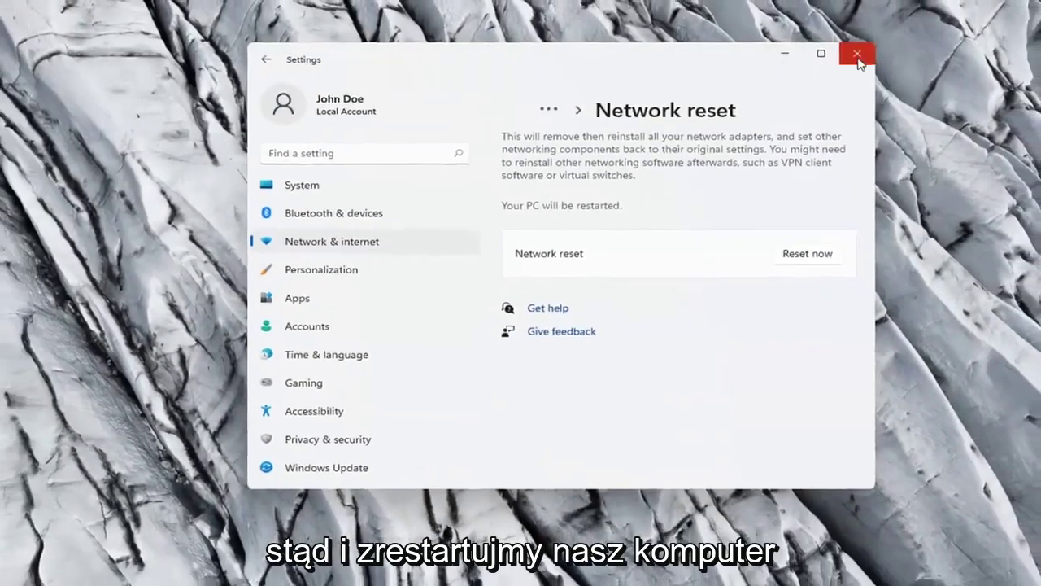
{"action": "left_click", "coordinate": [867, 52]}
Step: Restart the computer and open the quick settings from the network status area
{"action": "right_click", "coordinate": [425, 571]}
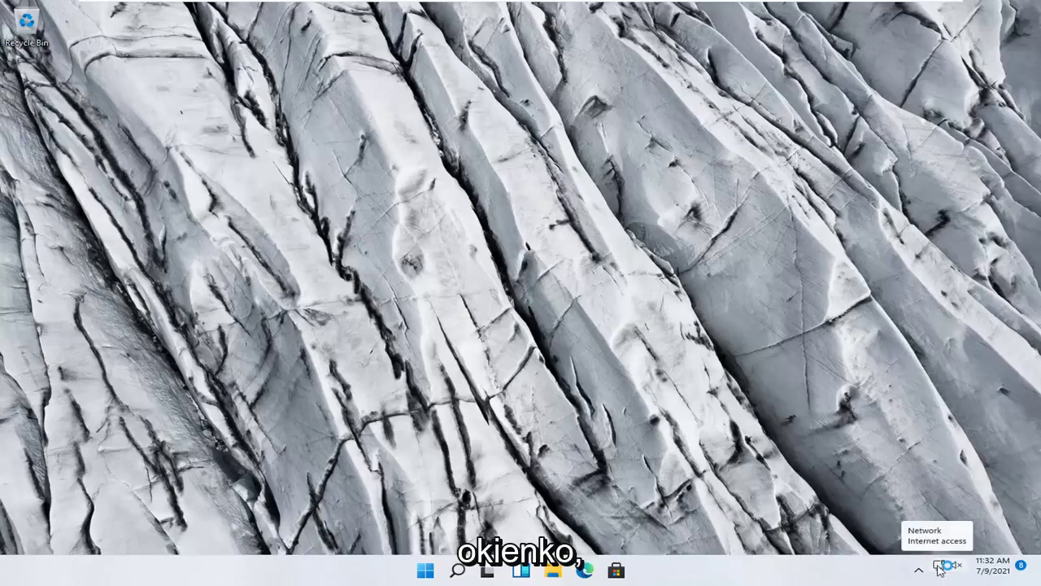
{"action": "left_click", "coordinate": [939, 566]}
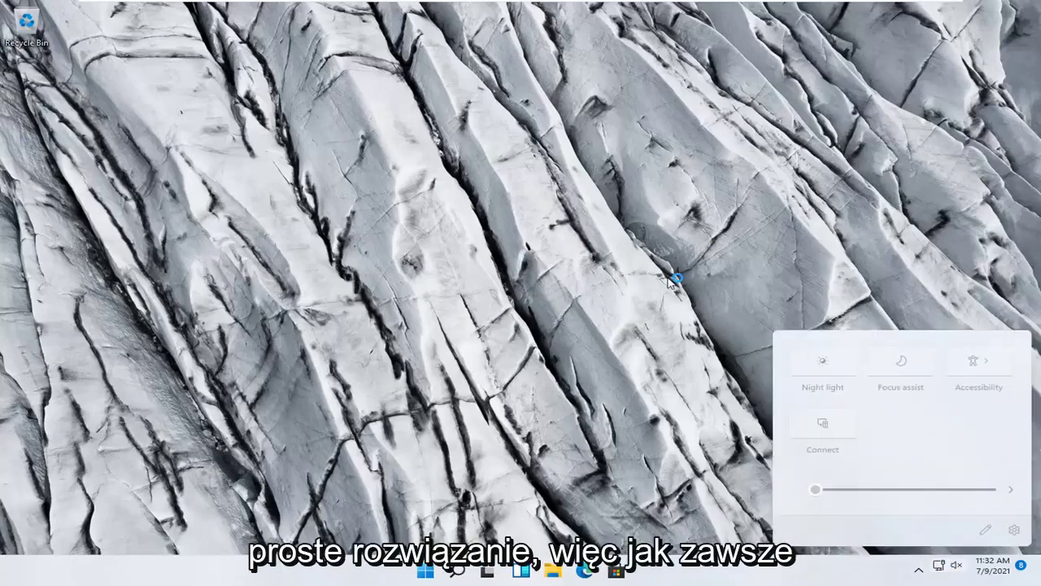